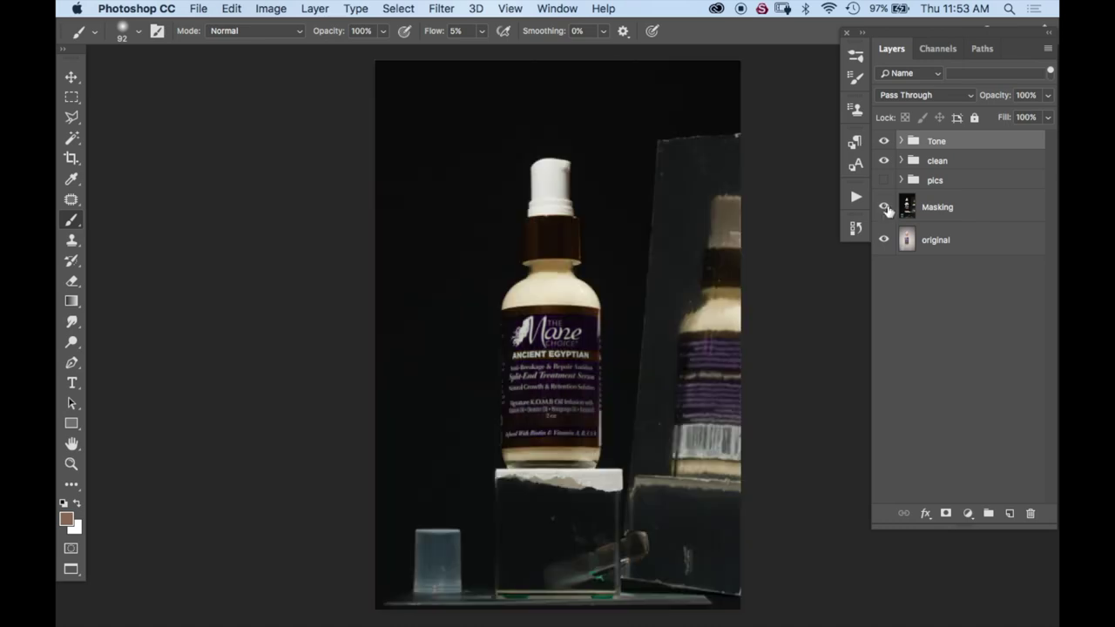
Step: Display the Text alpha channel on its own and examine the label lettering mask up close
{"action": "left_click", "coordinate": [945, 49]}
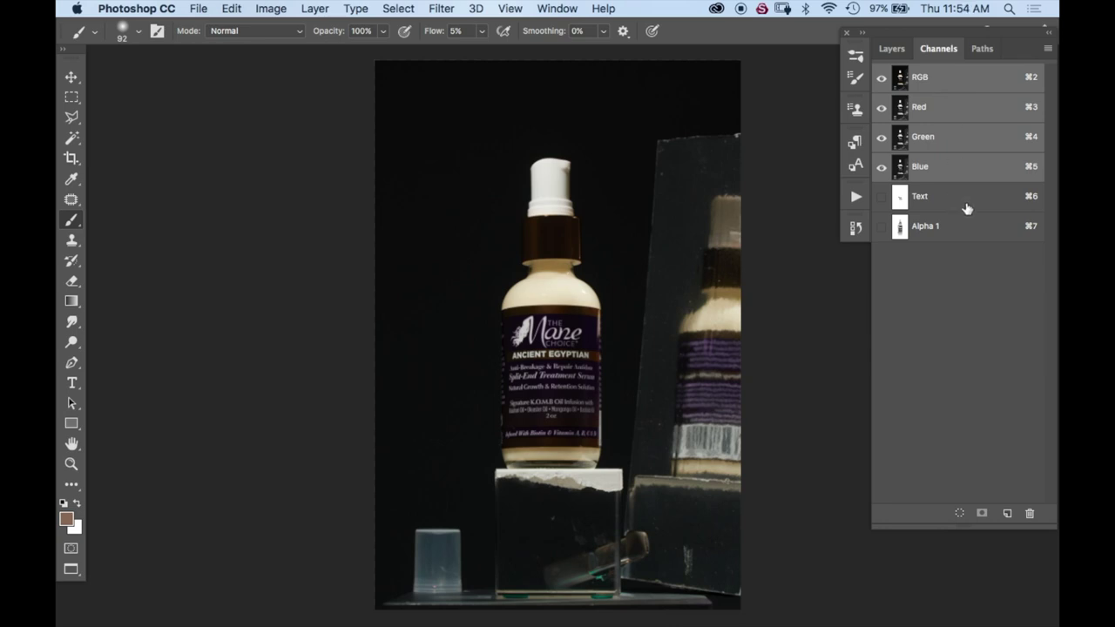
{"action": "left_click", "coordinate": [882, 197]}
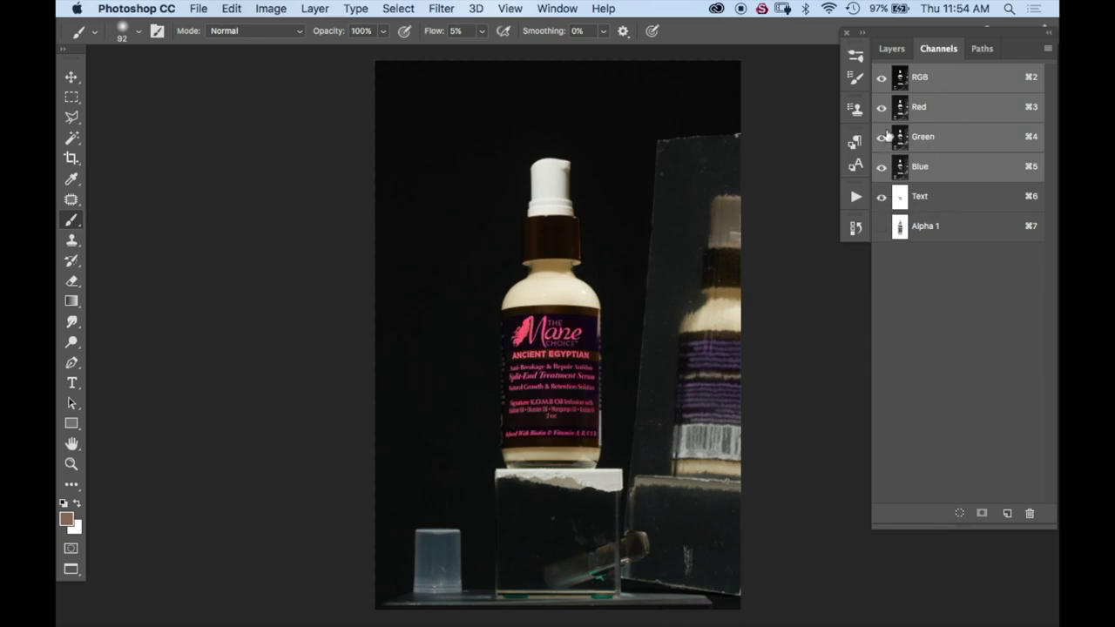
{"action": "left_click", "coordinate": [881, 79]}
{"action": "key", "text": "super+equal"}
{"action": "key", "text": "super+equal"}
{"action": "key", "text": "super+equal"}
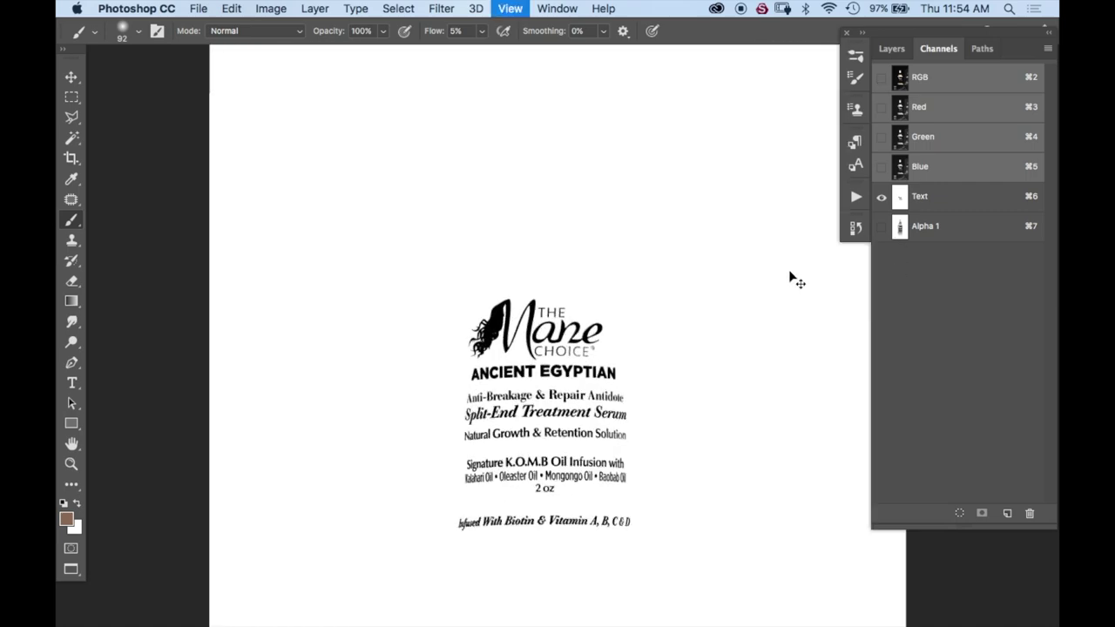
{"action": "left_click_drag", "start_coordinate": [679, 313], "coordinate": [711, 159]}
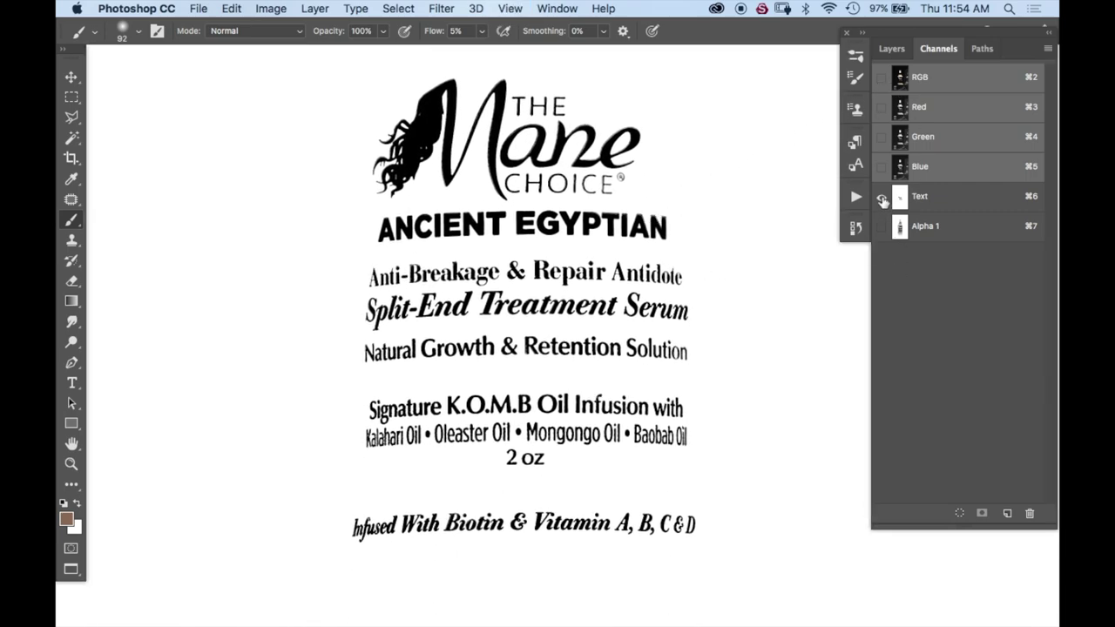
Step: Restore the RGB composite view and hide the Masking layer
{"action": "left_click", "coordinate": [881, 78]}
{"action": "left_click", "coordinate": [892, 49]}
{"action": "left_click", "coordinate": [884, 207]}
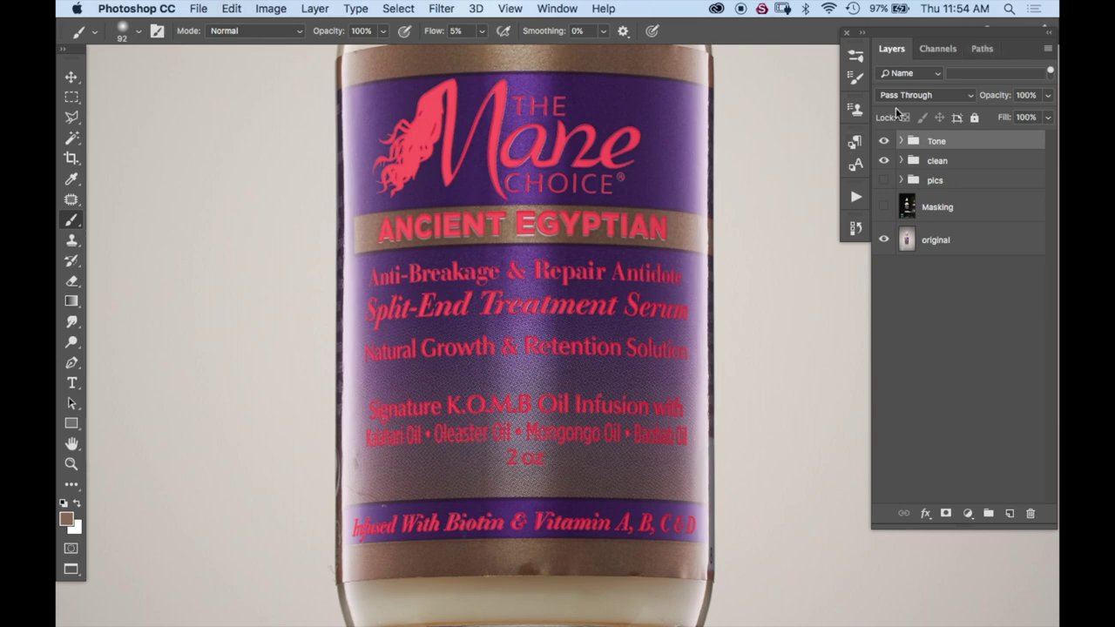
{"action": "key", "text": "super+minus"}
{"action": "key", "text": "super+minus"}
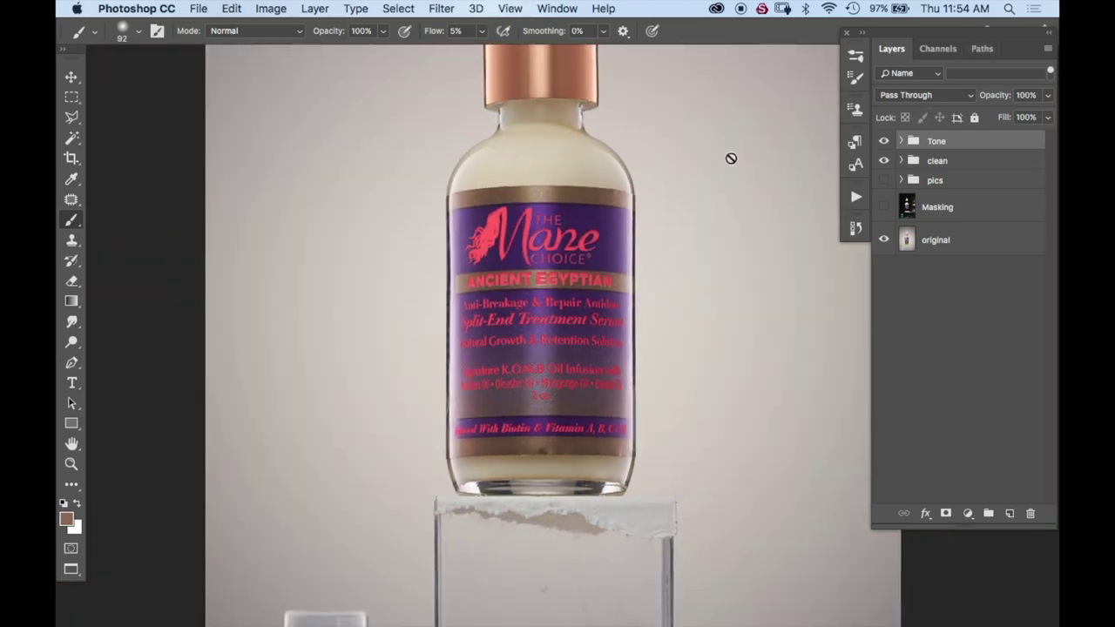
Step: Review the saved silo, stripes, cap and bottom paths one by one on the bottle
{"action": "left_click", "coordinate": [982, 48]}
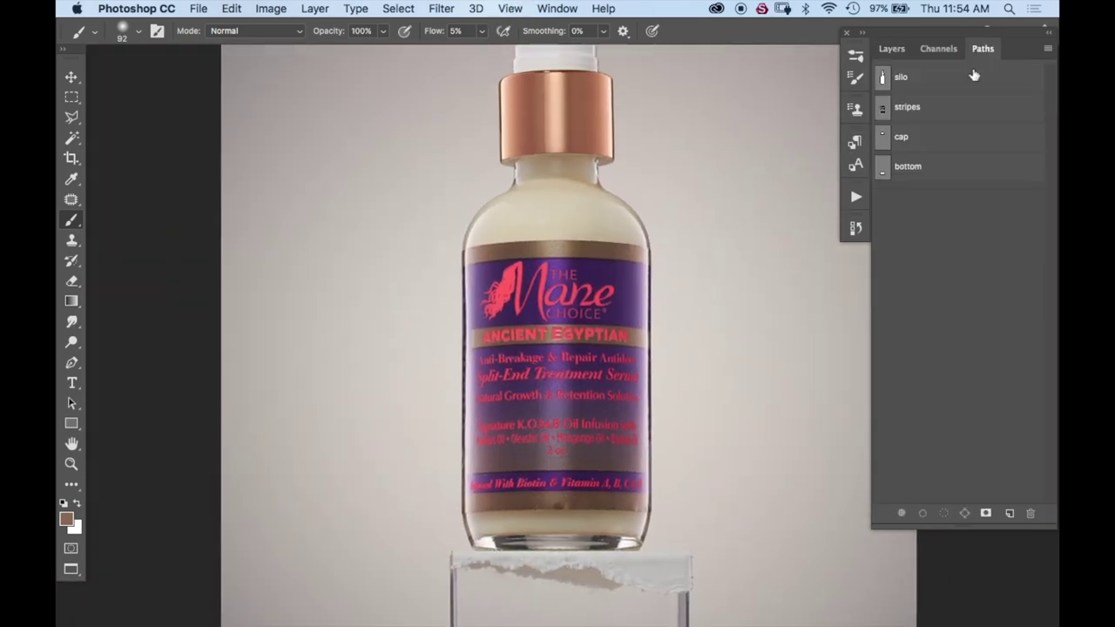
{"action": "left_click", "coordinate": [906, 77]}
{"action": "left_click", "coordinate": [912, 110]}
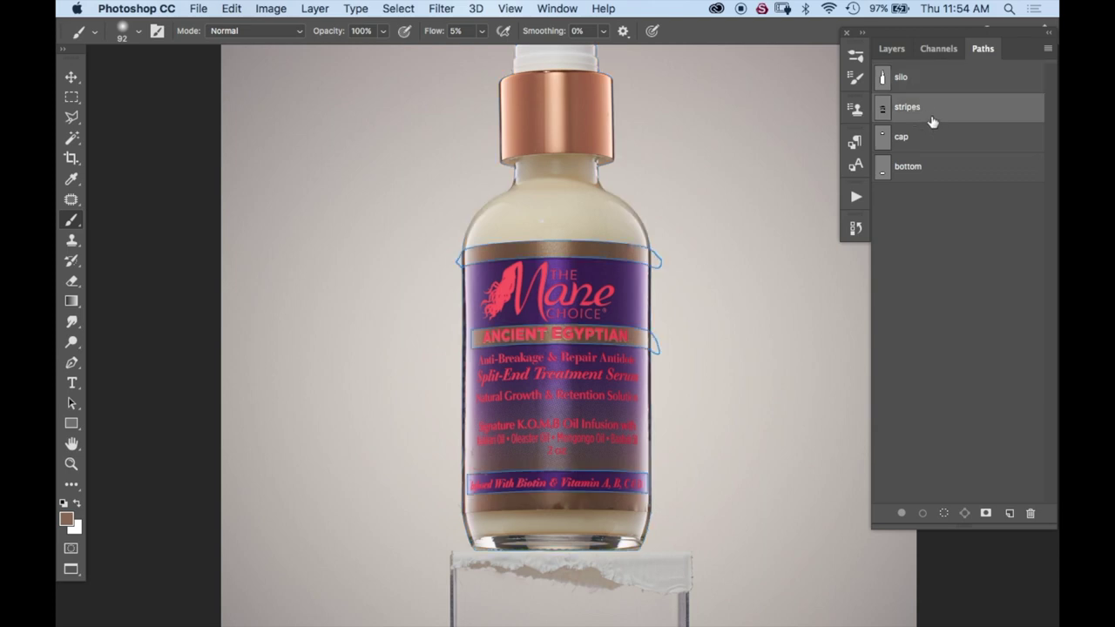
{"action": "left_click", "coordinate": [906, 147]}
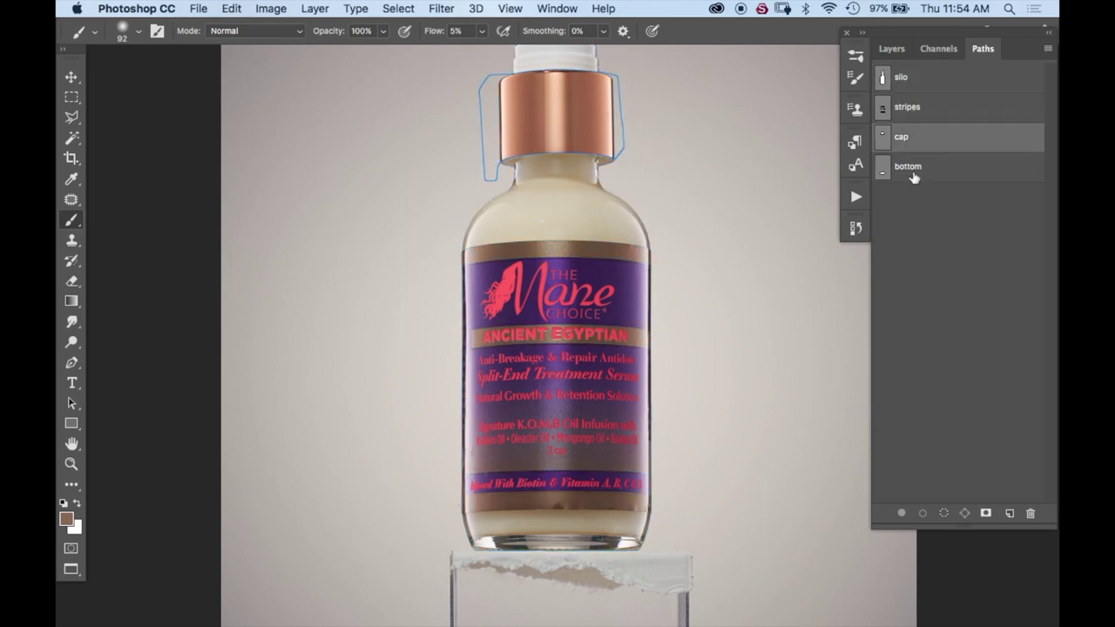
{"action": "left_click", "coordinate": [915, 167]}
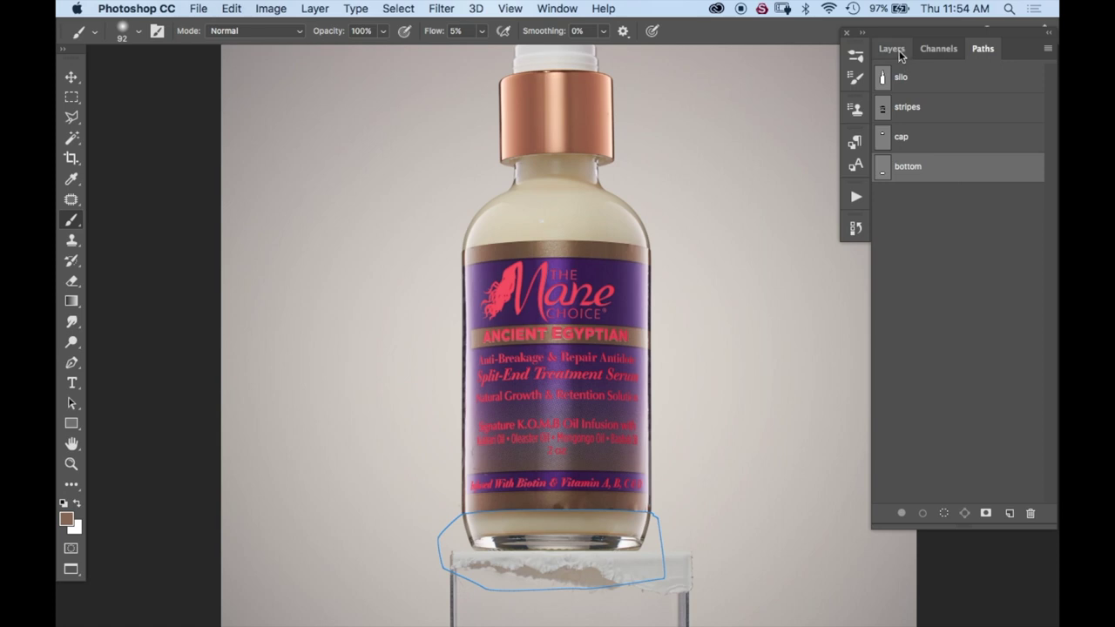
Step: Expand the clean and pics layer groups and make the pics group visible
{"action": "left_click", "coordinate": [898, 50]}
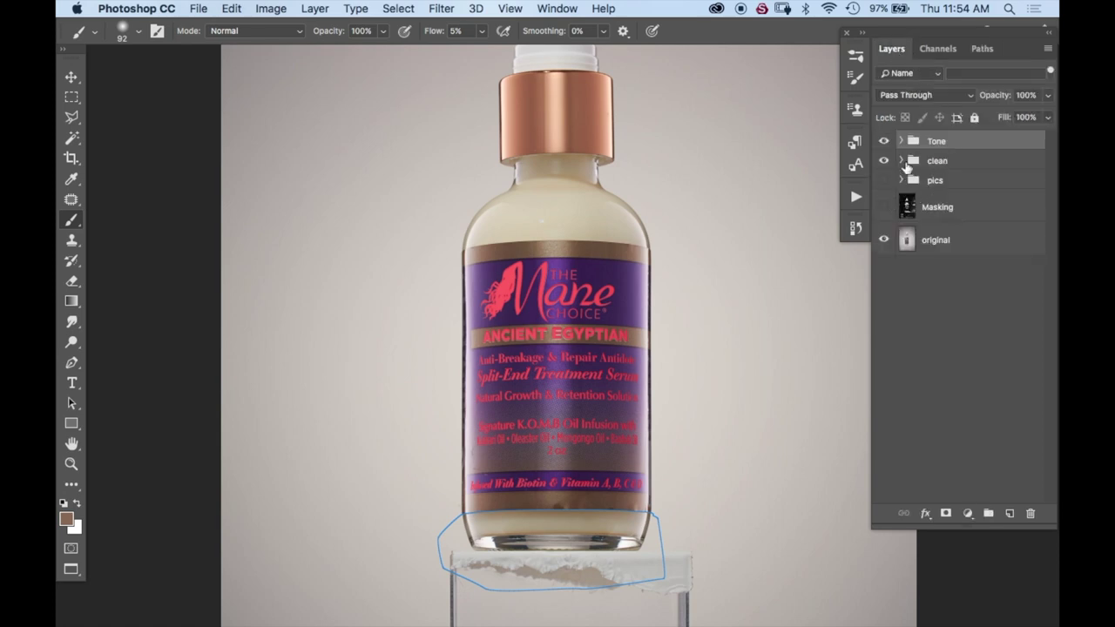
{"action": "left_click", "coordinate": [903, 162]}
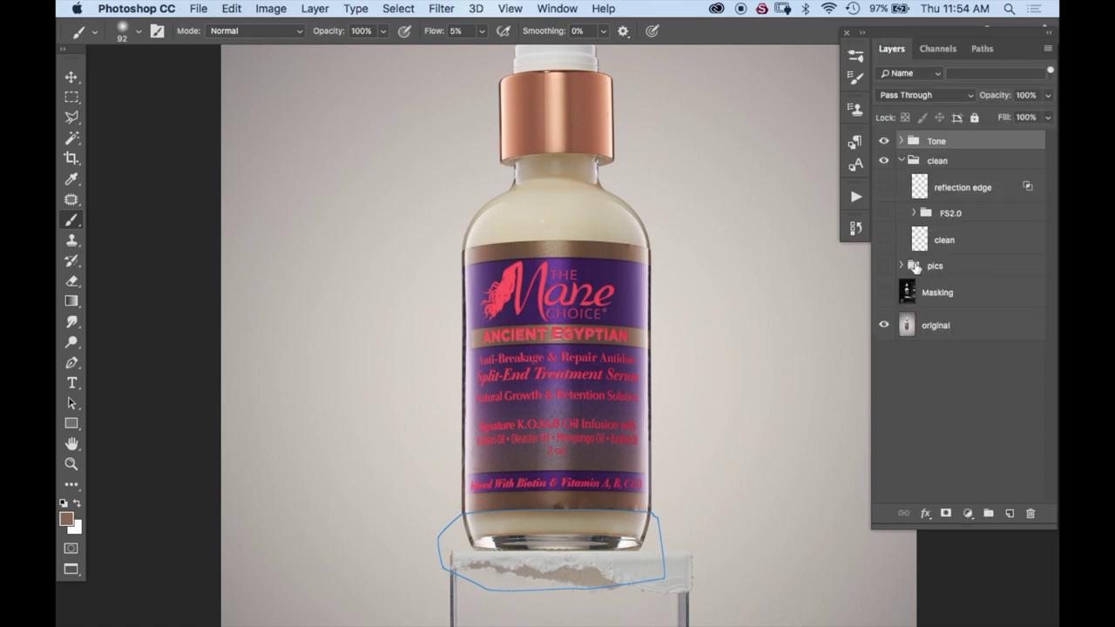
{"action": "left_click", "coordinate": [903, 266]}
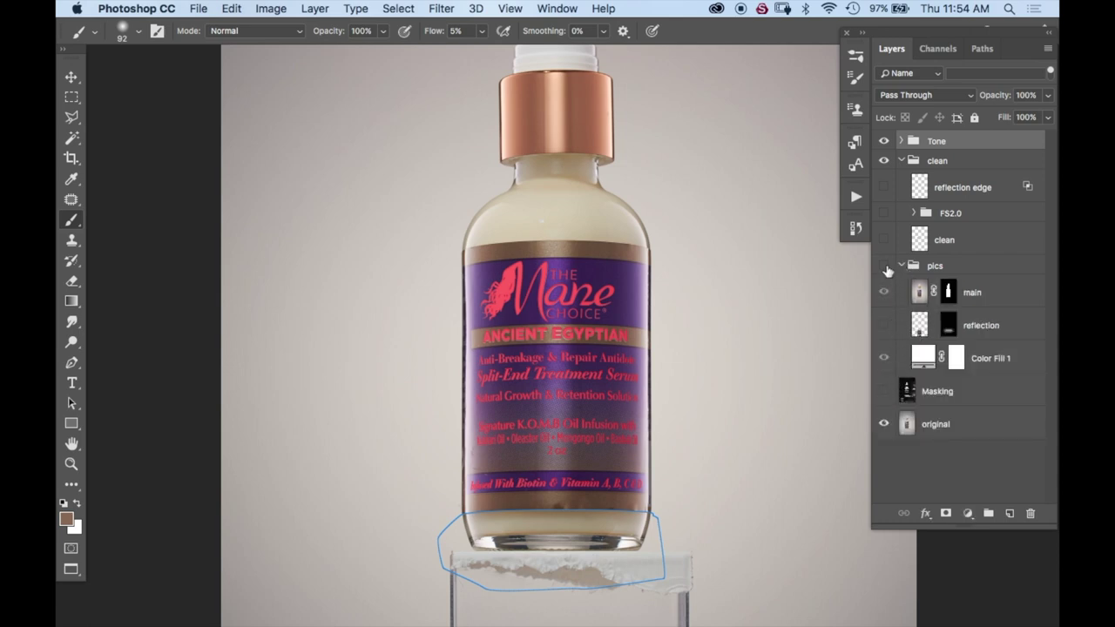
{"action": "left_click", "coordinate": [902, 161]}
{"action": "left_click", "coordinate": [902, 161]}
{"action": "left_click", "coordinate": [885, 266]}
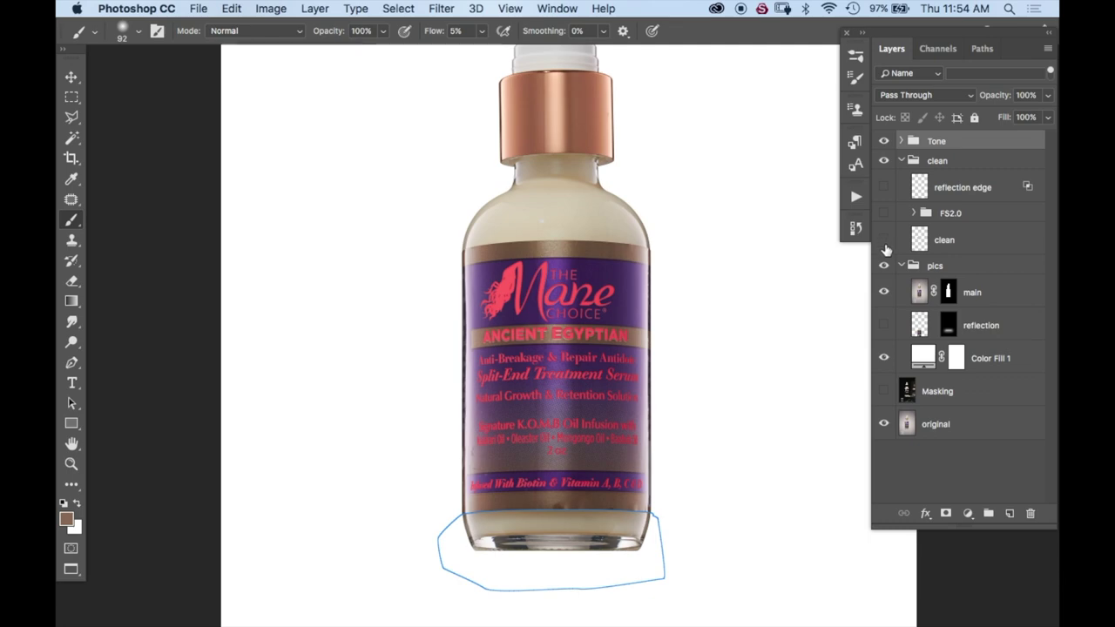
Step: Deselect the active bottom path and hide the Text channel overlay on the label
{"action": "key", "text": "super+plus"}
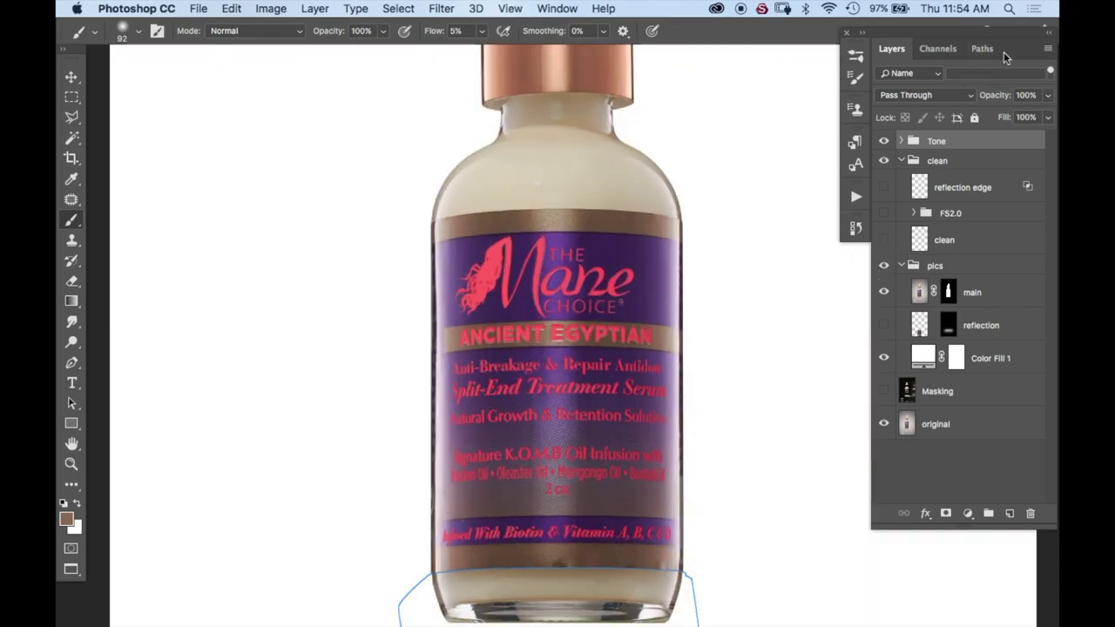
{"action": "left_click", "coordinate": [993, 50]}
{"action": "left_click", "coordinate": [914, 234]}
{"action": "scroll", "coordinate": [815, 210], "scroll_direction": "down", "scroll_amount": 5}
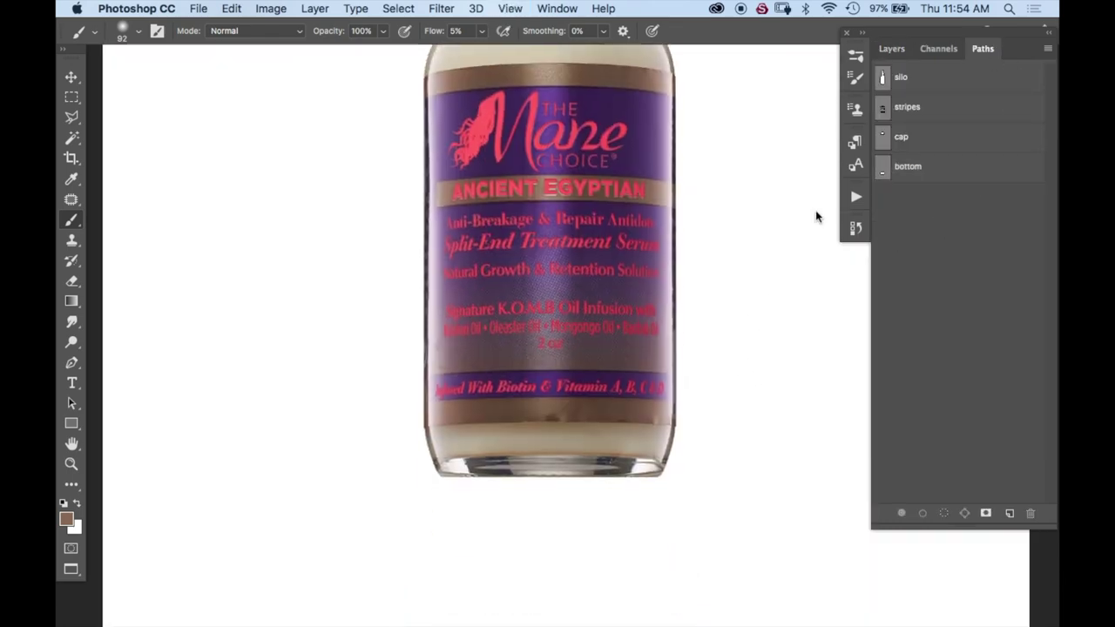
{"action": "left_click", "coordinate": [936, 47]}
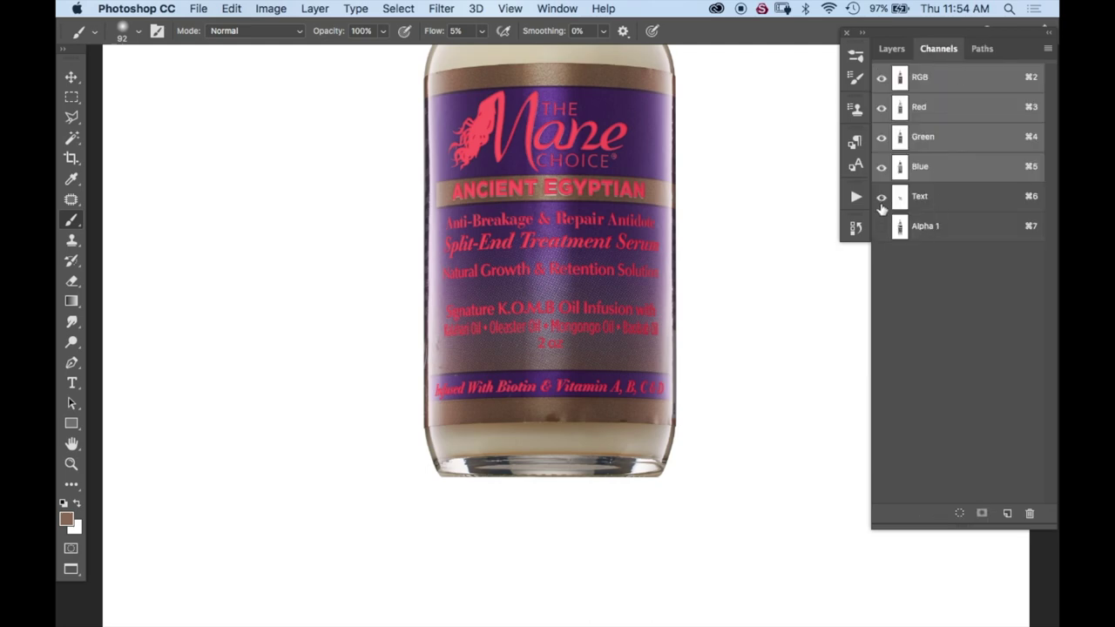
{"action": "left_click", "coordinate": [882, 196]}
{"action": "left_click", "coordinate": [897, 50]}
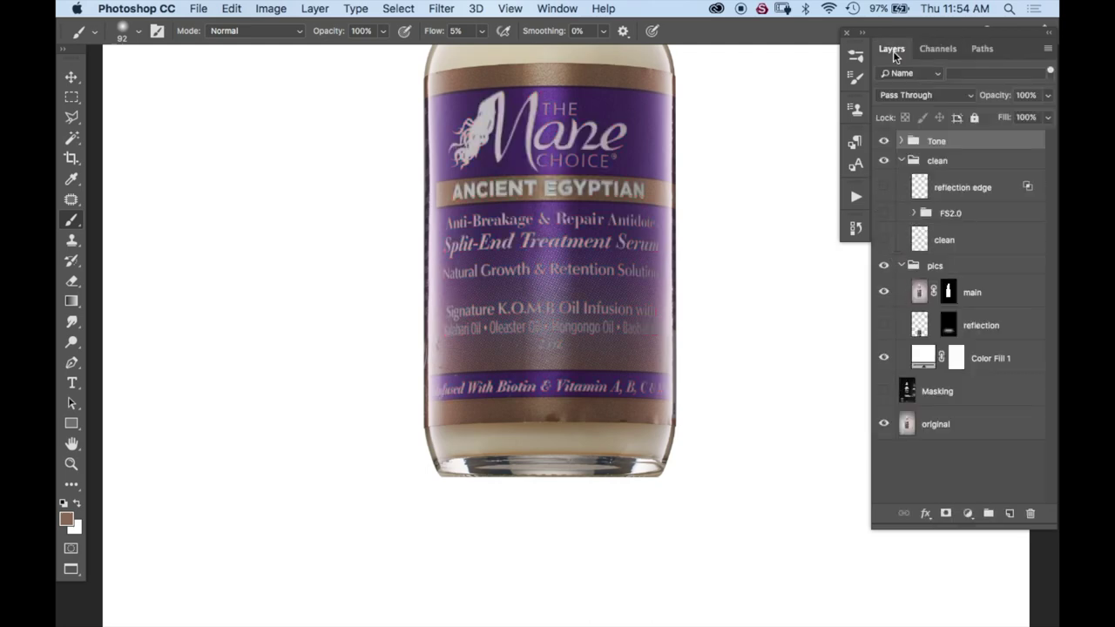
Step: Turn on the clean layer inside the clean group and compare the bottle with and without it
{"action": "key", "text": "super+plus"}
{"action": "key", "text": "super+plus"}
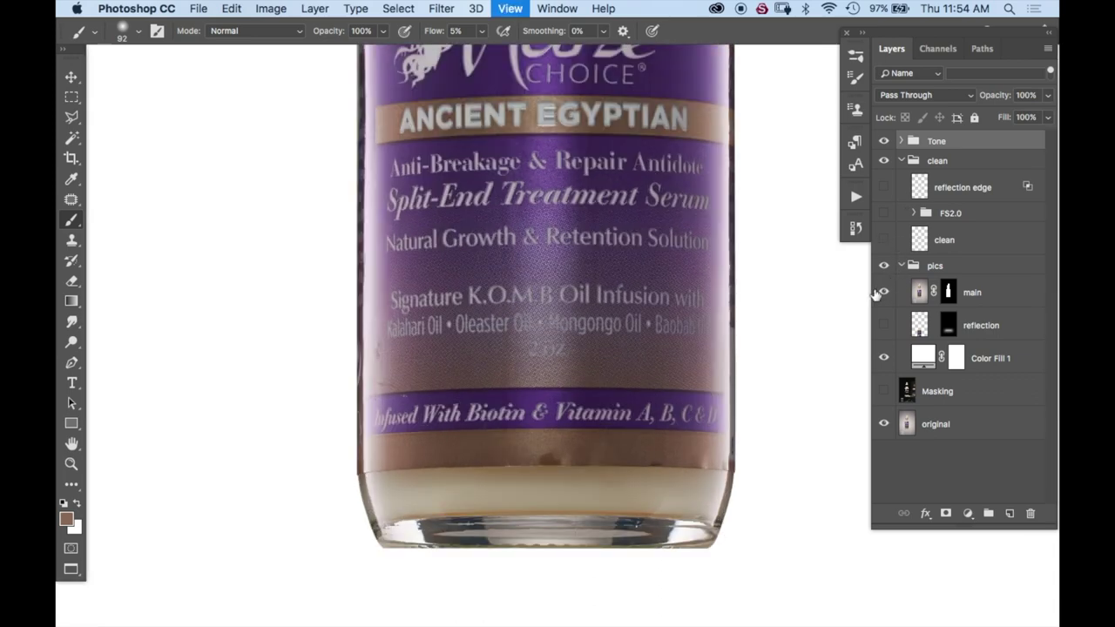
{"action": "scroll", "coordinate": [767, 377], "scroll_direction": "down", "scroll_amount": 3}
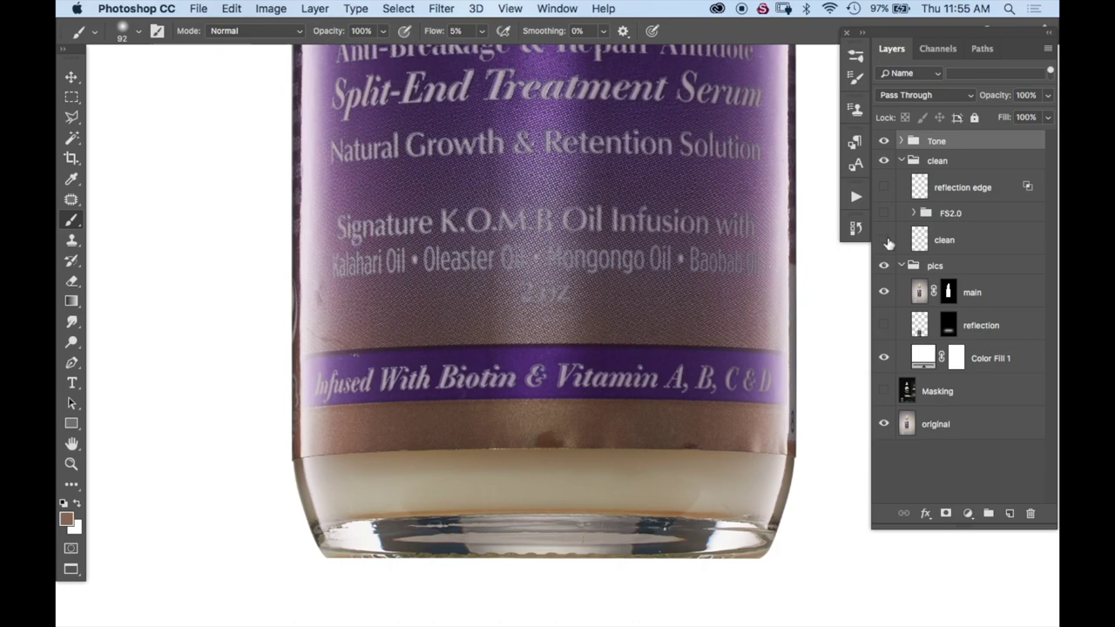
{"action": "left_click", "coordinate": [884, 241]}
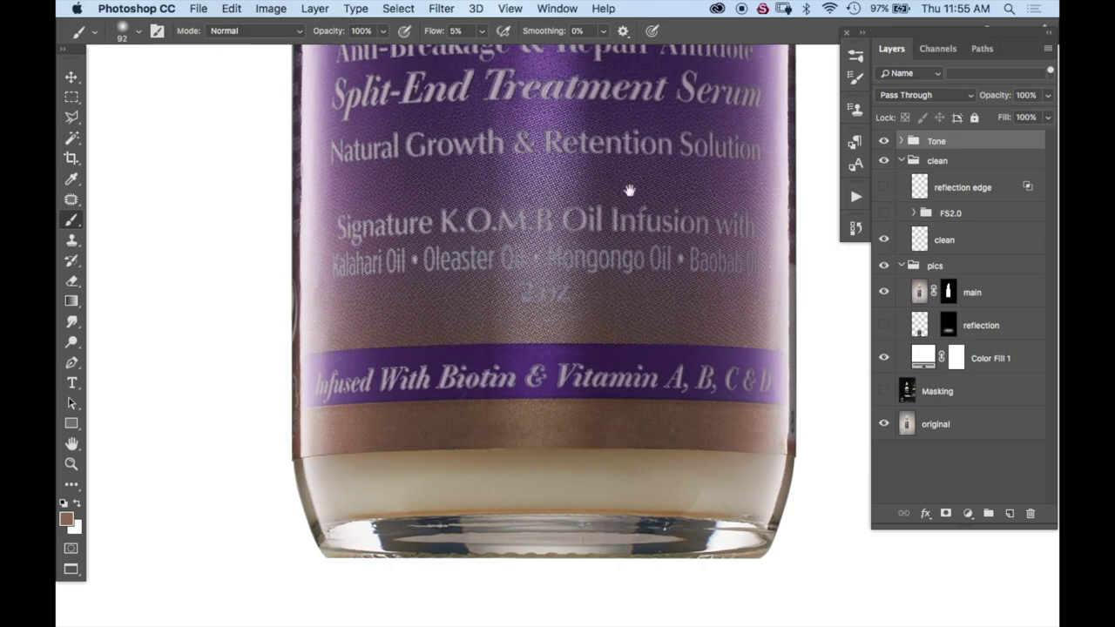
{"action": "left_click_drag", "start_coordinate": [657, 169], "coordinate": [701, 254]}
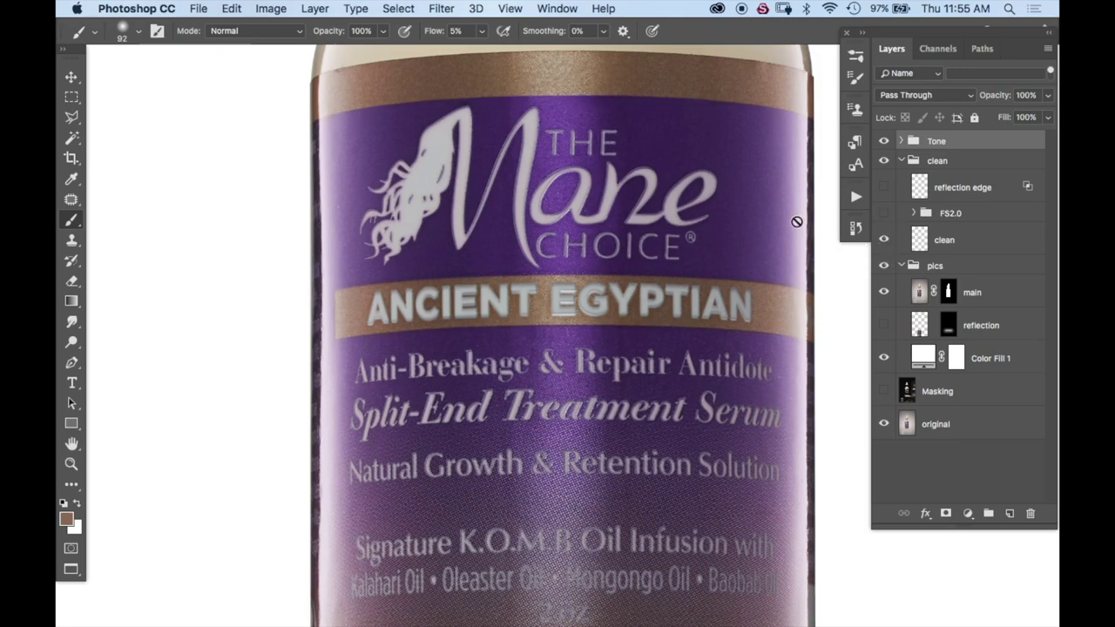
{"action": "scroll", "coordinate": [740, 281], "scroll_direction": "up", "scroll_amount": 5}
{"action": "left_click", "coordinate": [884, 240]}
{"action": "left_click", "coordinate": [884, 240]}
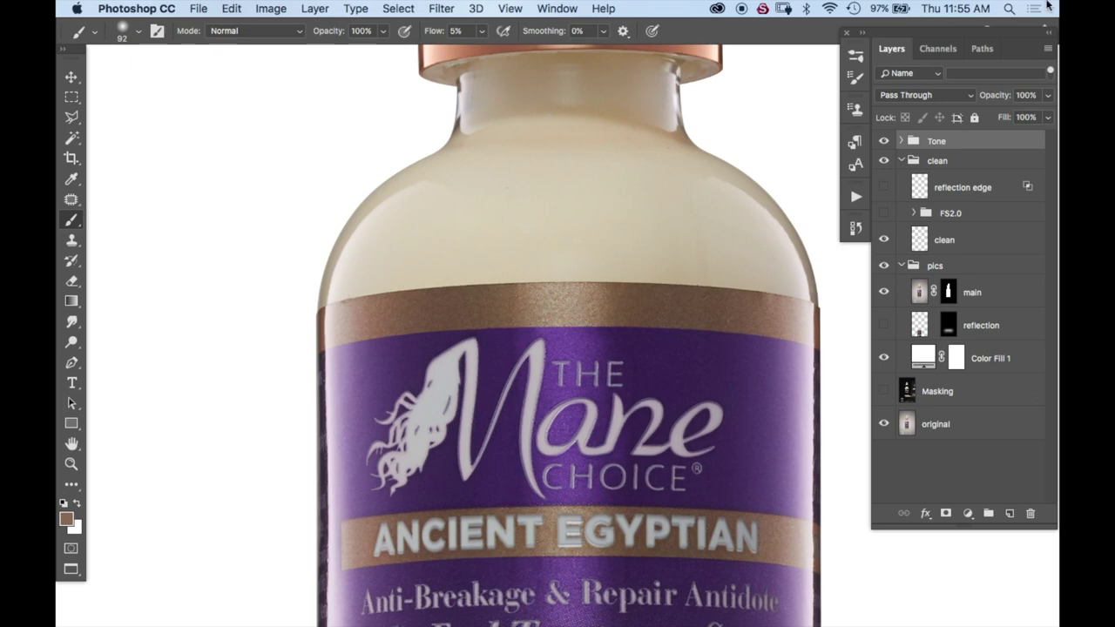
Step: Turn on the FS2.0 group and toggle it repeatedly to compare the bottle's surface smoothing, leaving it visible
{"action": "key", "text": "super+minus"}
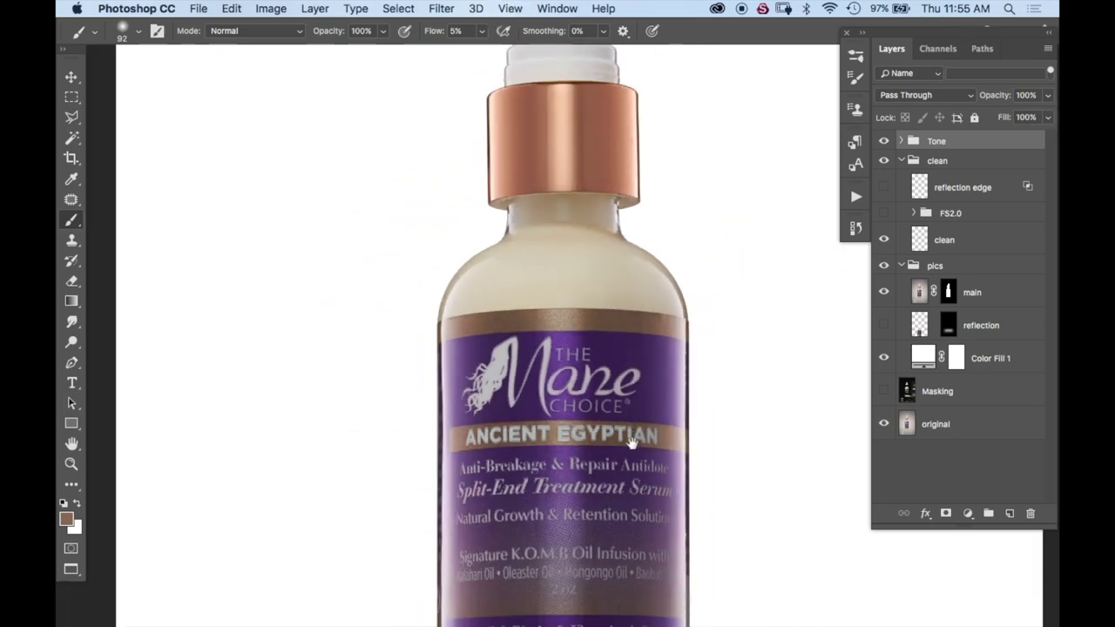
{"action": "scroll", "coordinate": [773, 289], "scroll_direction": "down", "scroll_amount": 5}
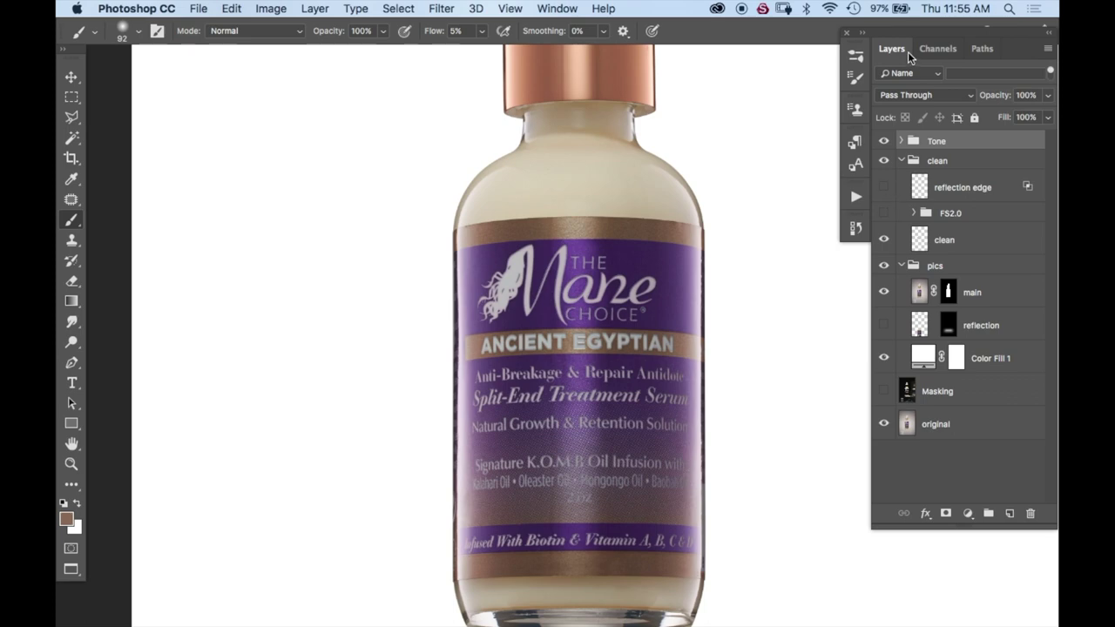
{"action": "left_click", "coordinate": [884, 213]}
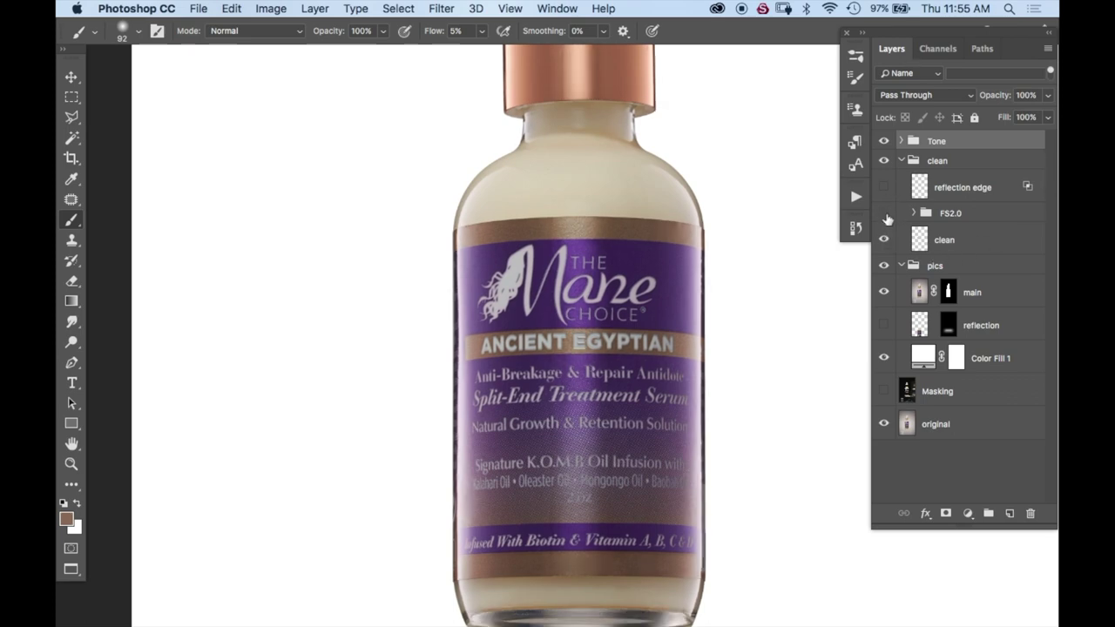
{"action": "key", "text": "super+minus"}
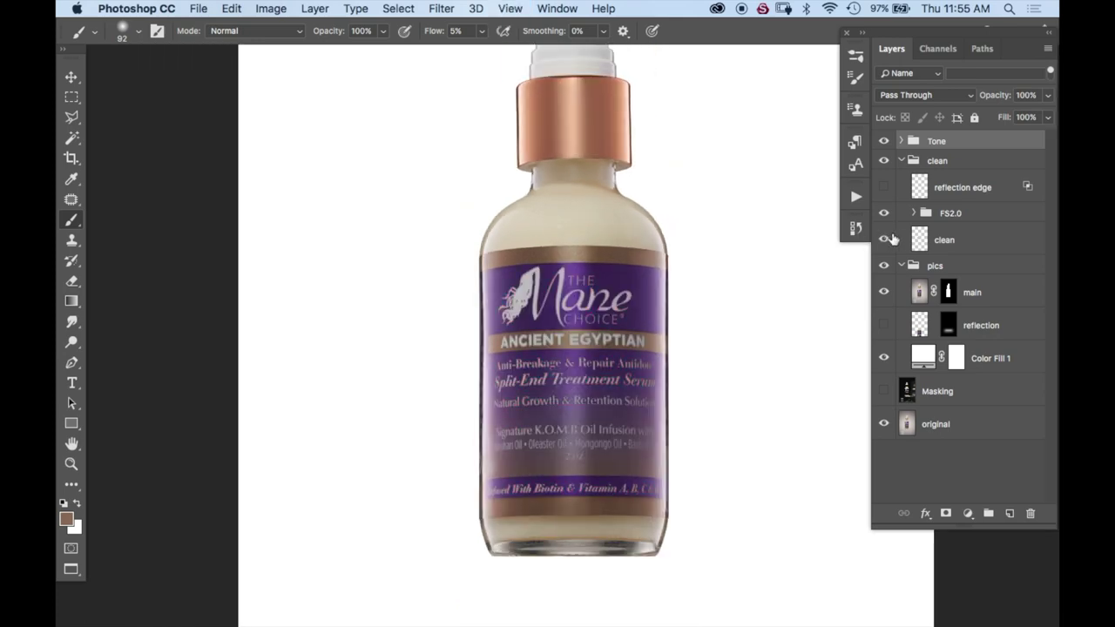
{"action": "left_click", "coordinate": [885, 214]}
{"action": "left_click_drag", "start_coordinate": [682, 180], "coordinate": [704, 236]}
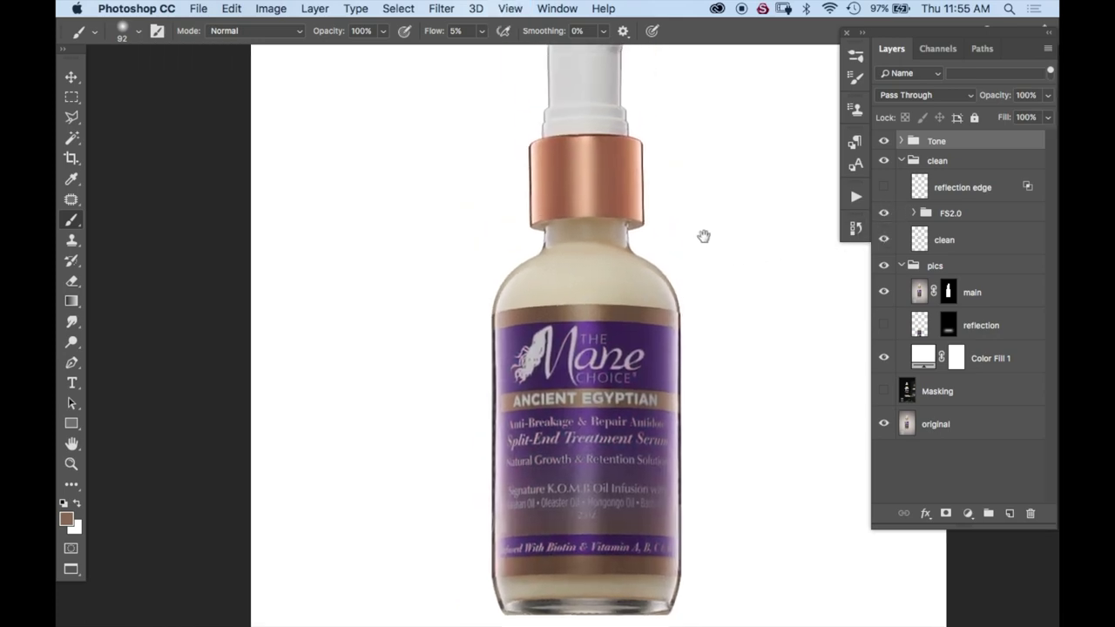
{"action": "left_click", "coordinate": [885, 212]}
{"action": "left_click", "coordinate": [885, 213]}
{"action": "left_click", "coordinate": [885, 213]}
{"action": "left_click", "coordinate": [885, 213]}
{"action": "left_click", "coordinate": [885, 212]}
{"action": "left_click", "coordinate": [885, 213]}
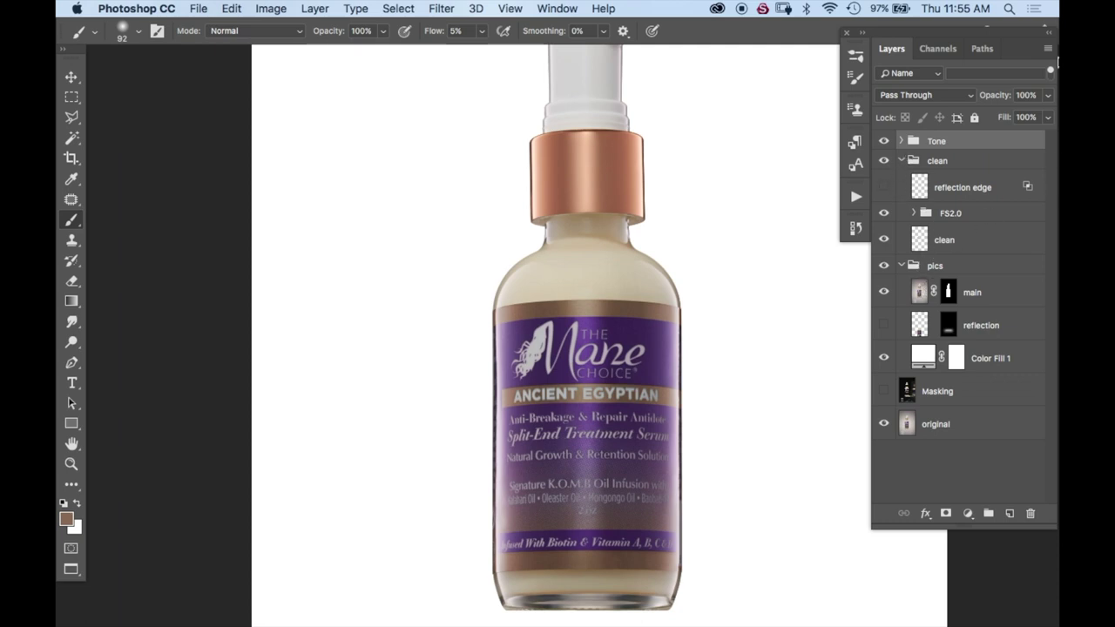
Step: Turn on the reflection layer beneath the bottle, compare it on and off, and show the reflection edge layer
{"action": "left_click", "coordinate": [885, 326]}
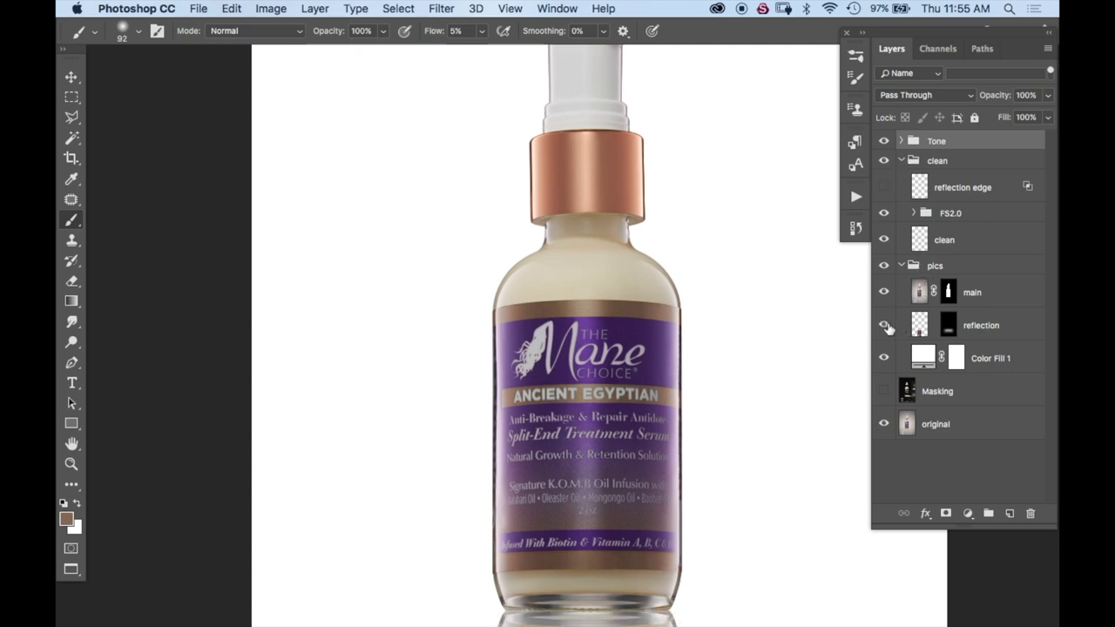
{"action": "key", "text": "super+minus"}
{"action": "key", "text": "super+minus"}
{"action": "key", "text": "super+minus"}
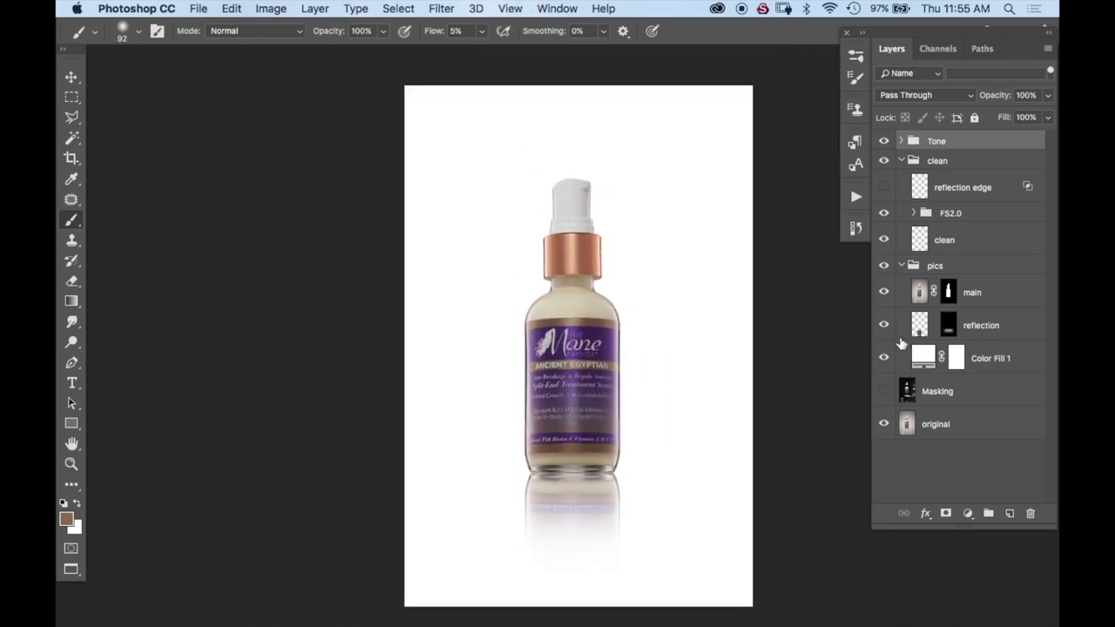
{"action": "left_click", "coordinate": [885, 325]}
{"action": "left_click", "coordinate": [885, 325]}
{"action": "left_click", "coordinate": [884, 186]}
Step: Collapse the clean and pics groups, expand the Tone group and turn on its black curves layer
{"action": "left_click", "coordinate": [900, 161]}
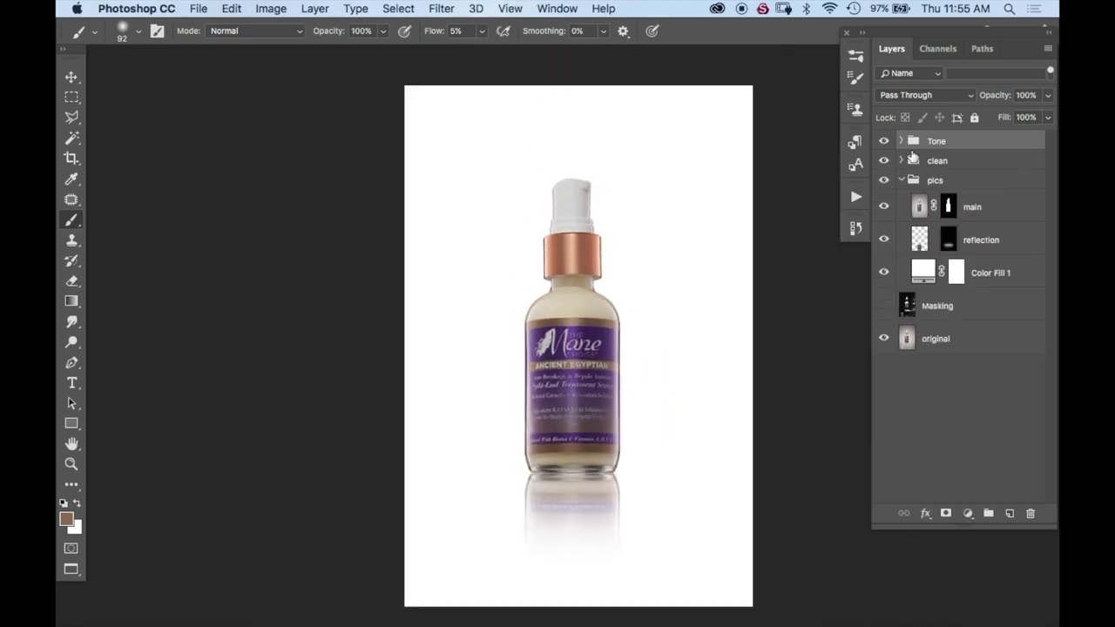
{"action": "left_click", "coordinate": [901, 180]}
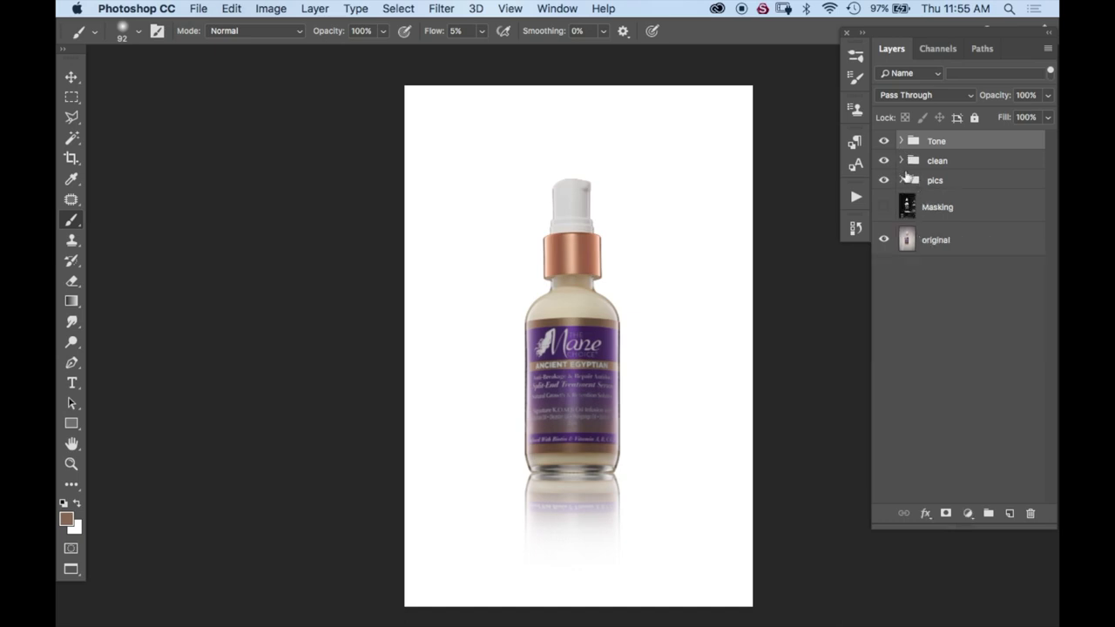
{"action": "left_click", "coordinate": [902, 141]}
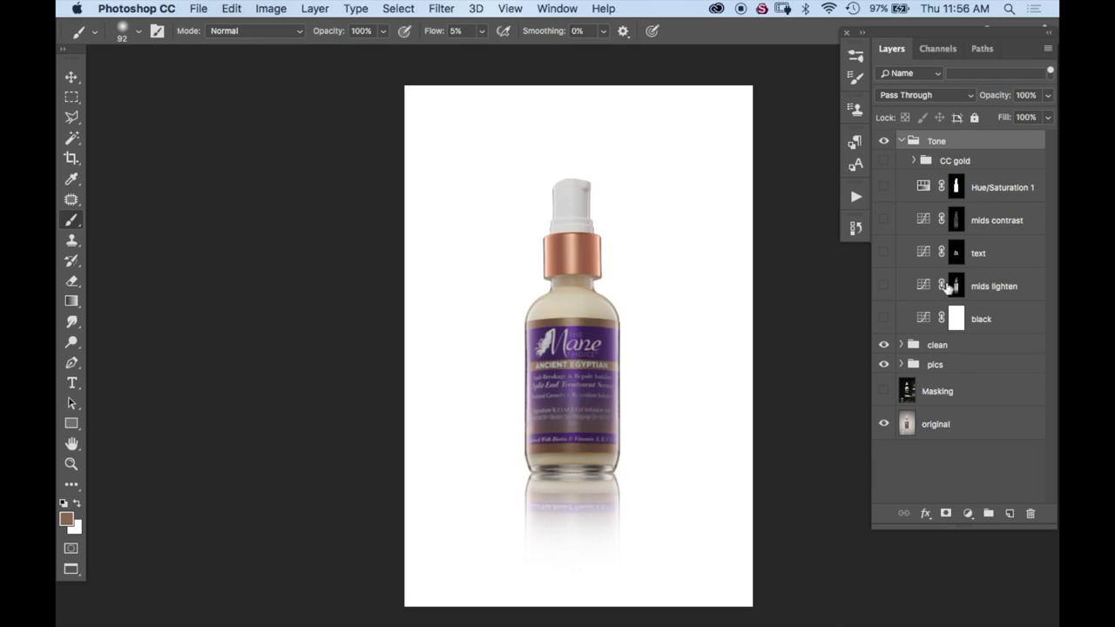
{"action": "left_click", "coordinate": [885, 320]}
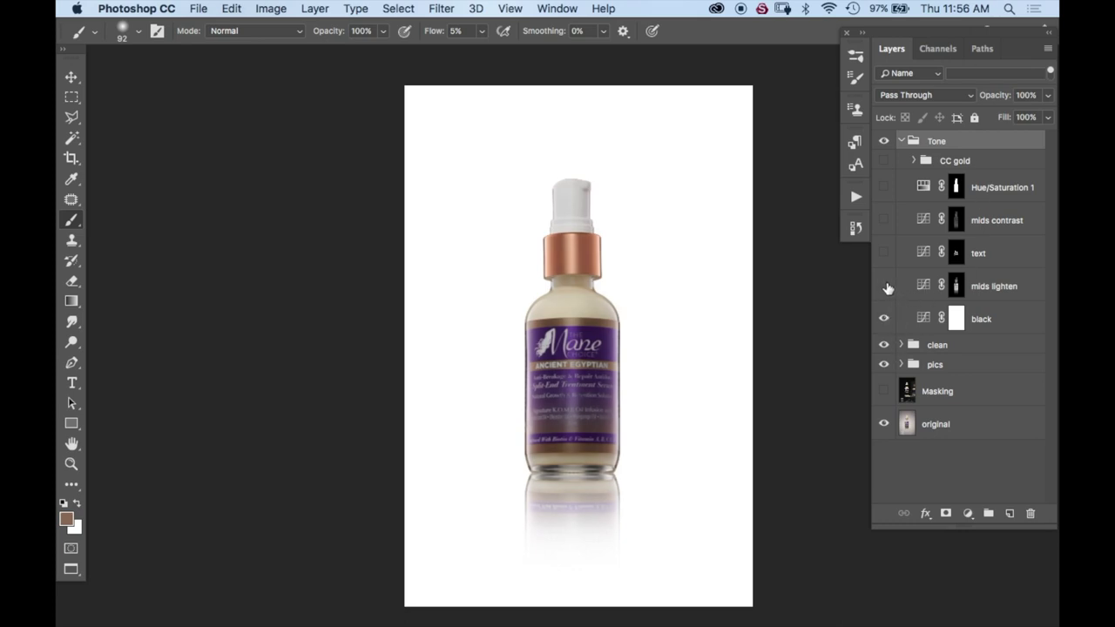
Step: Turn on the mids lighten layer, then view the text layer's mask on its own and turn that layer on
{"action": "left_click", "coordinate": [885, 287]}
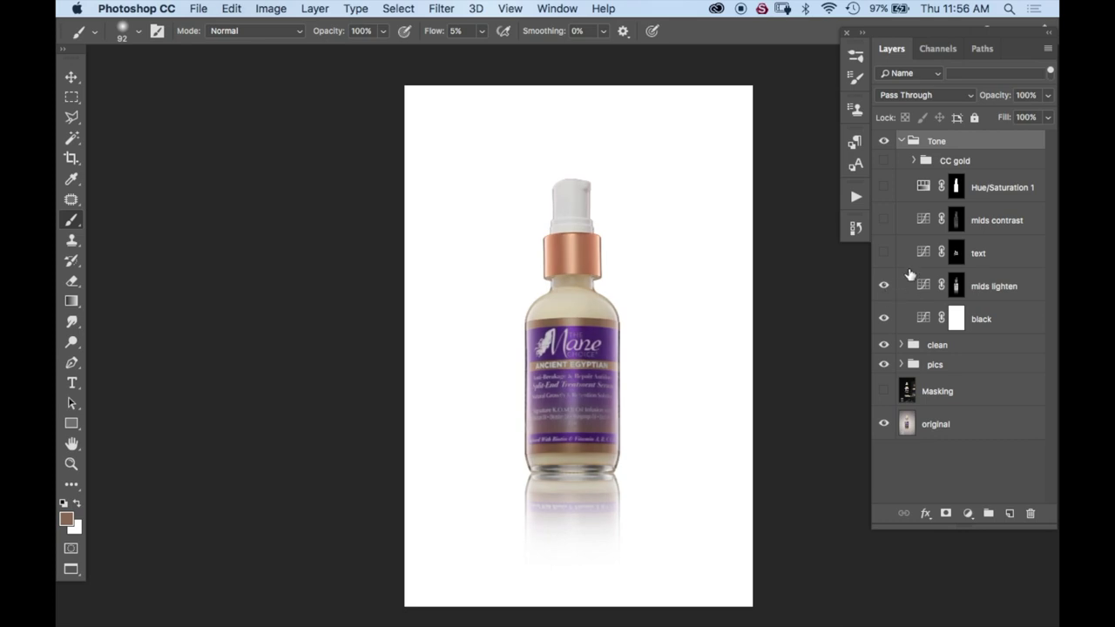
{"action": "left_click", "coordinate": [956, 253], "text": "alt"}
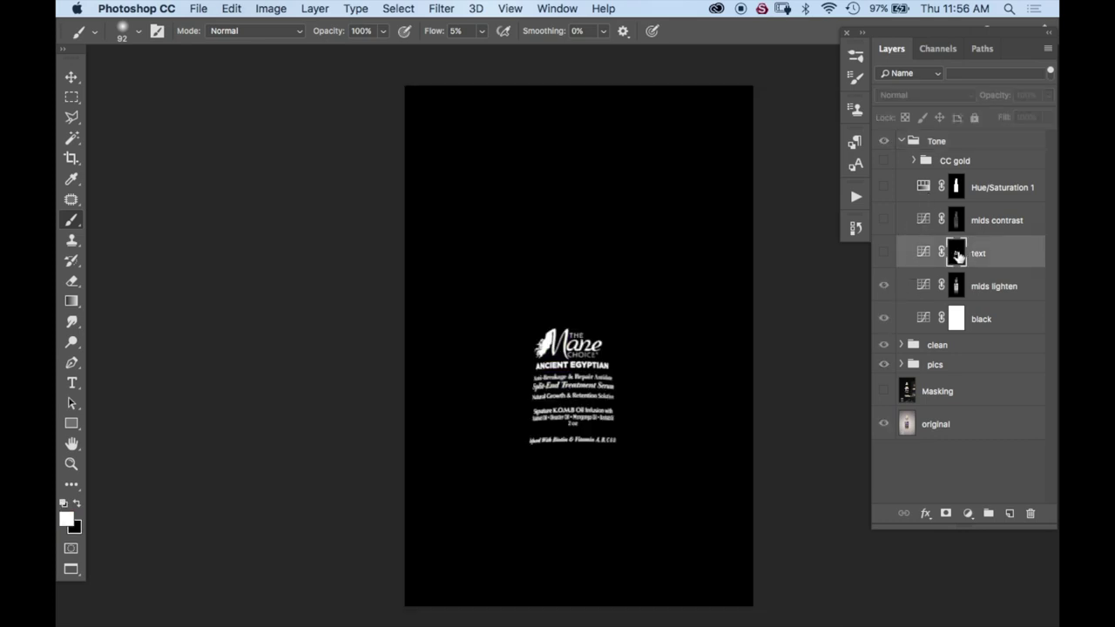
{"action": "left_click", "coordinate": [956, 253], "text": "alt"}
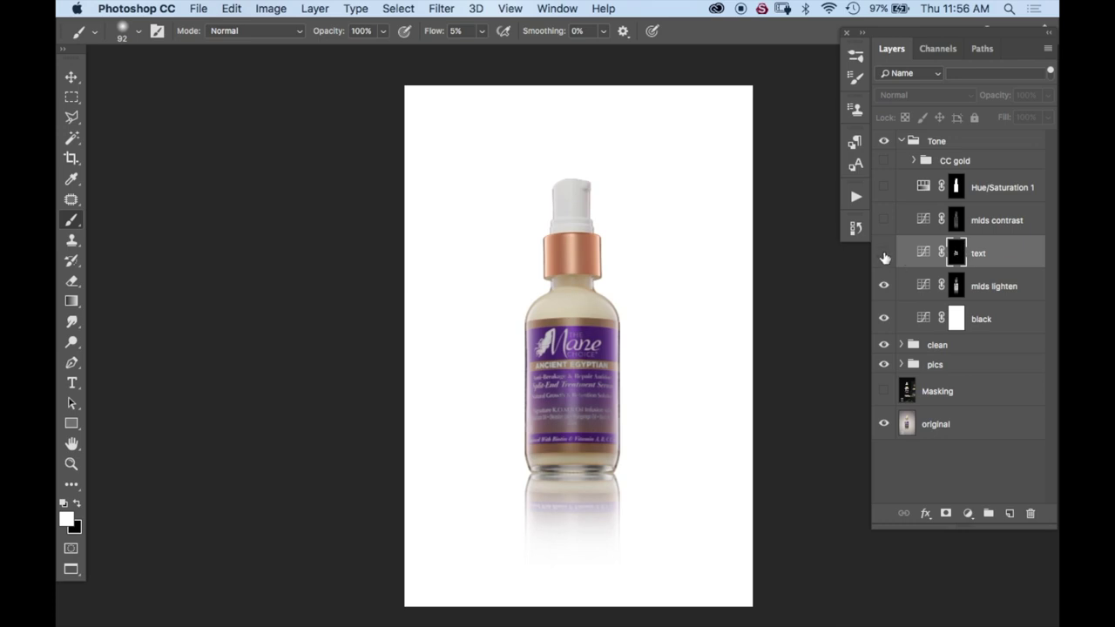
{"action": "left_click", "coordinate": [884, 253]}
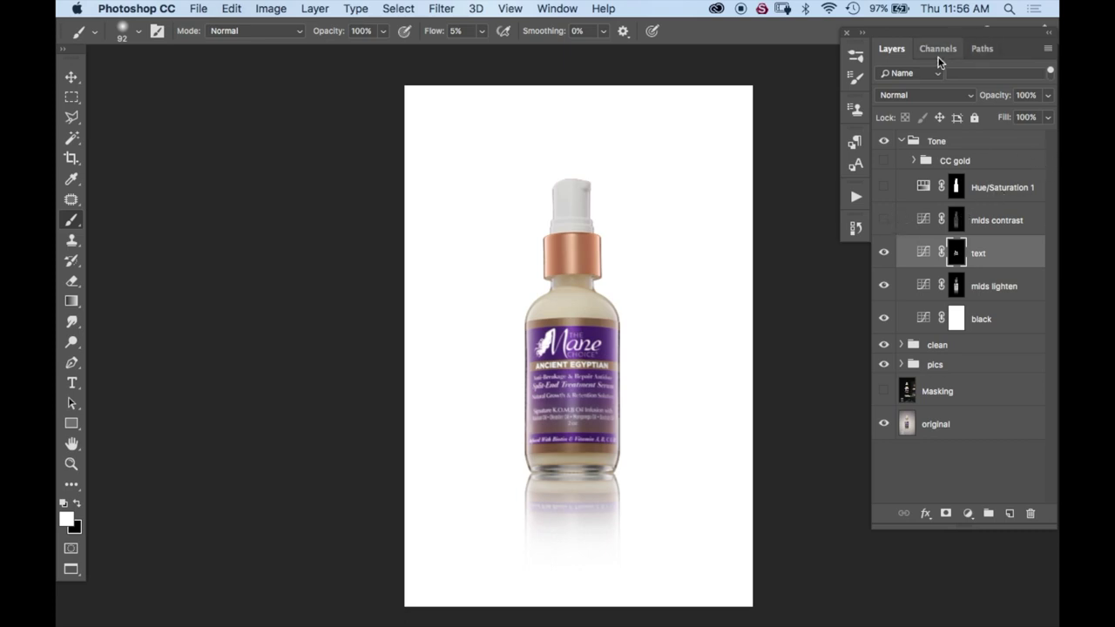
Step: View the mids contrast layer's mask on its own, turn that layer on and examine its RGB curve
{"action": "left_click", "coordinate": [958, 220], "text": "alt"}
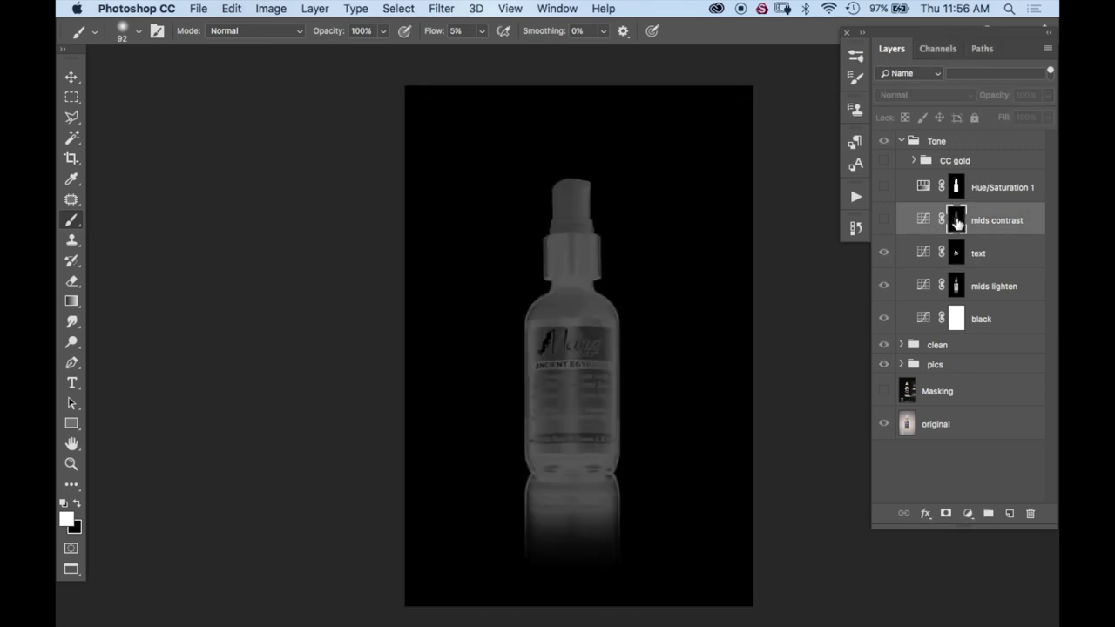
{"action": "left_click", "coordinate": [957, 223], "text": "alt"}
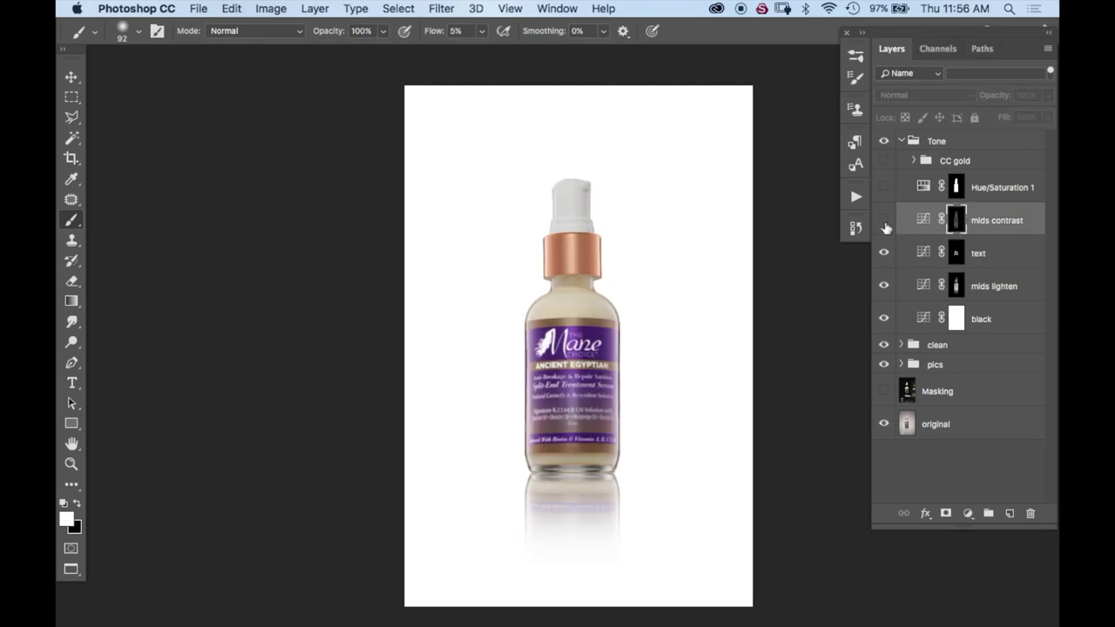
{"action": "double_click", "coordinate": [924, 219]}
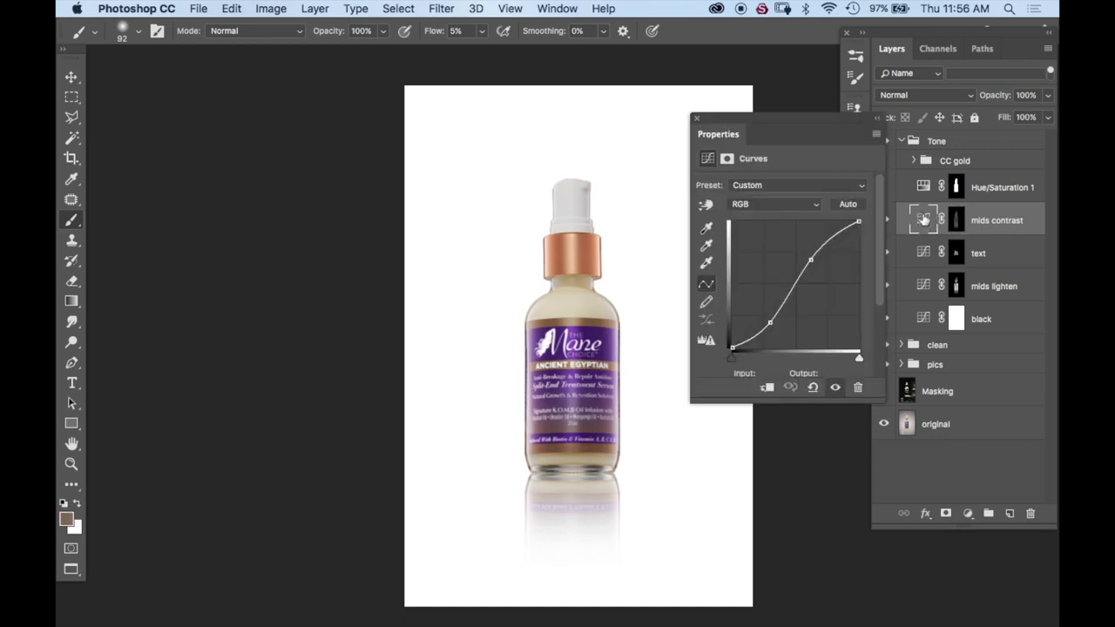
{"action": "left_click", "coordinate": [696, 118]}
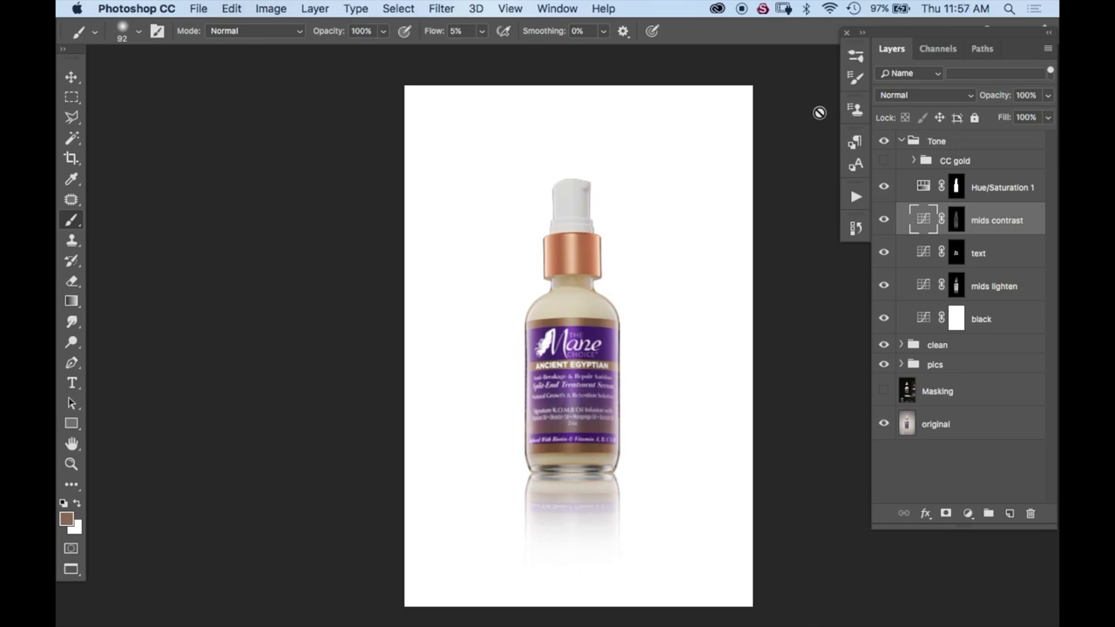
Step: Turn on the CC gold group, compare the bottle with and without it, and collapse the Tone group
{"action": "left_click", "coordinate": [883, 160]}
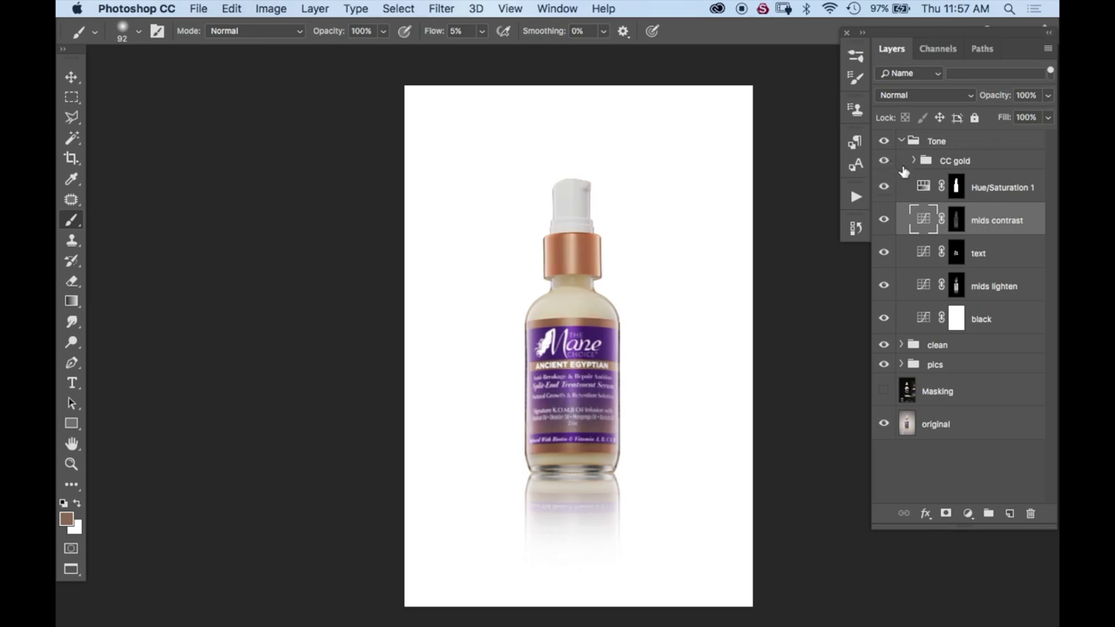
{"action": "left_click", "coordinate": [884, 161]}
{"action": "left_click", "coordinate": [885, 161]}
{"action": "left_click", "coordinate": [902, 142]}
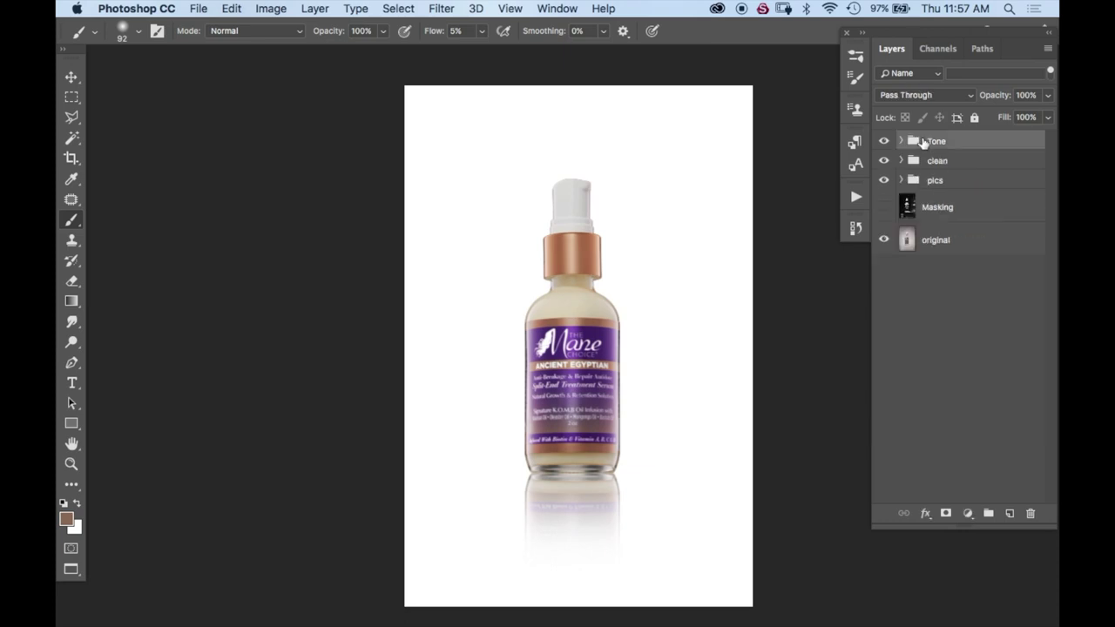
Step: Isolate the original layer repeatedly to compare the unretouched photo with the finished bottle image
{"action": "left_click", "coordinate": [884, 240], "text": "alt"}
{"action": "left_click", "coordinate": [885, 240], "text": "alt"}
{"action": "left_click", "coordinate": [885, 240], "text": "alt"}
{"action": "left_click", "coordinate": [885, 240], "text": "alt"}
{"action": "left_click", "coordinate": [885, 240], "text": "alt"}
{"action": "left_click", "coordinate": [885, 240], "text": "alt"}
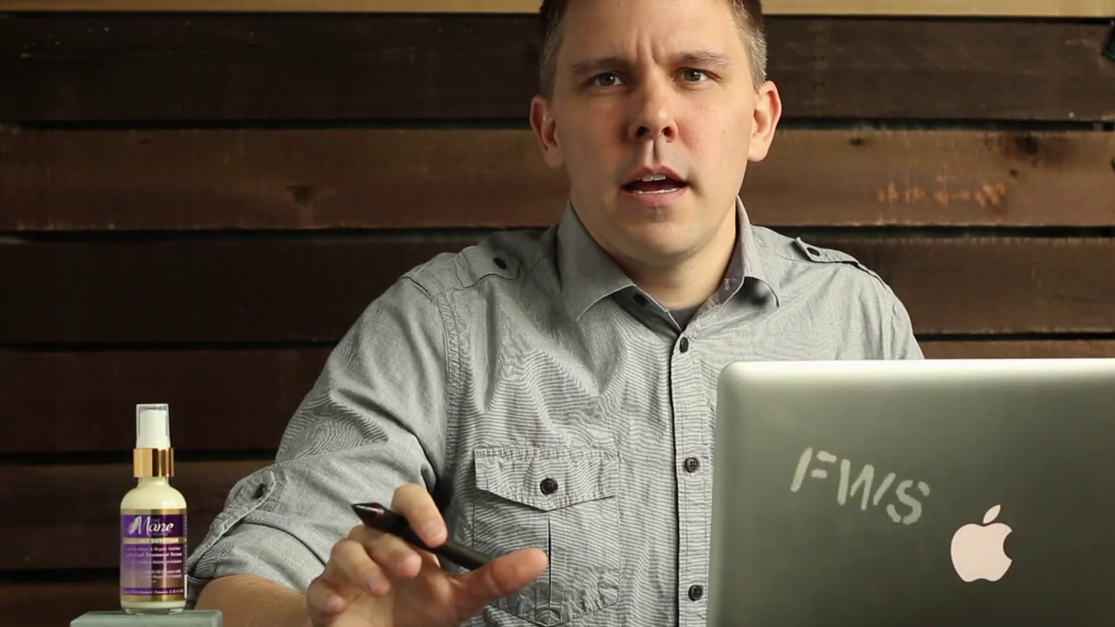